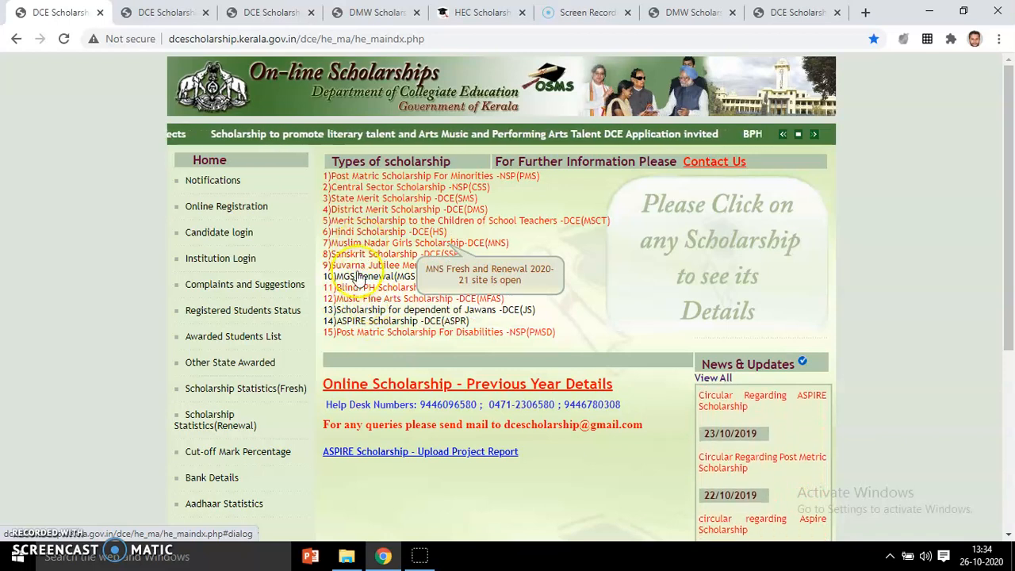
View the eligibility details of the State Merit, District Merit and Hindi scholarships
left_click(432, 295)
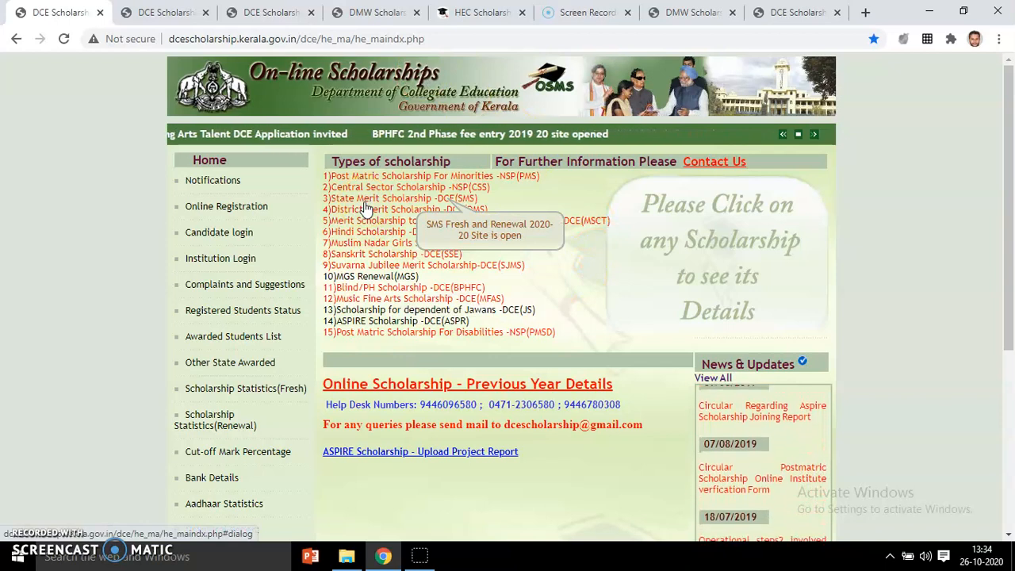
left_click(365, 203)
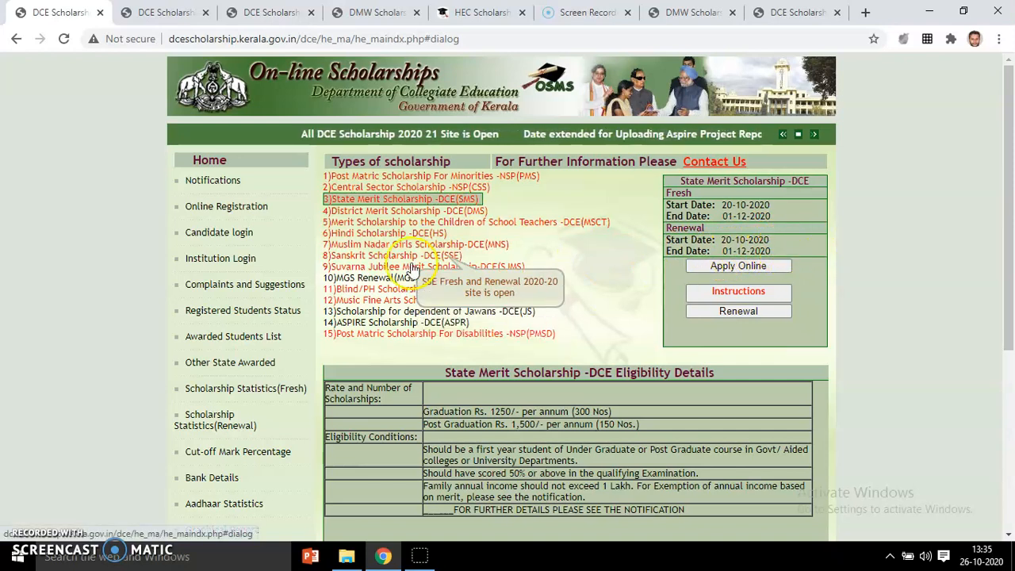
left_click(388, 212)
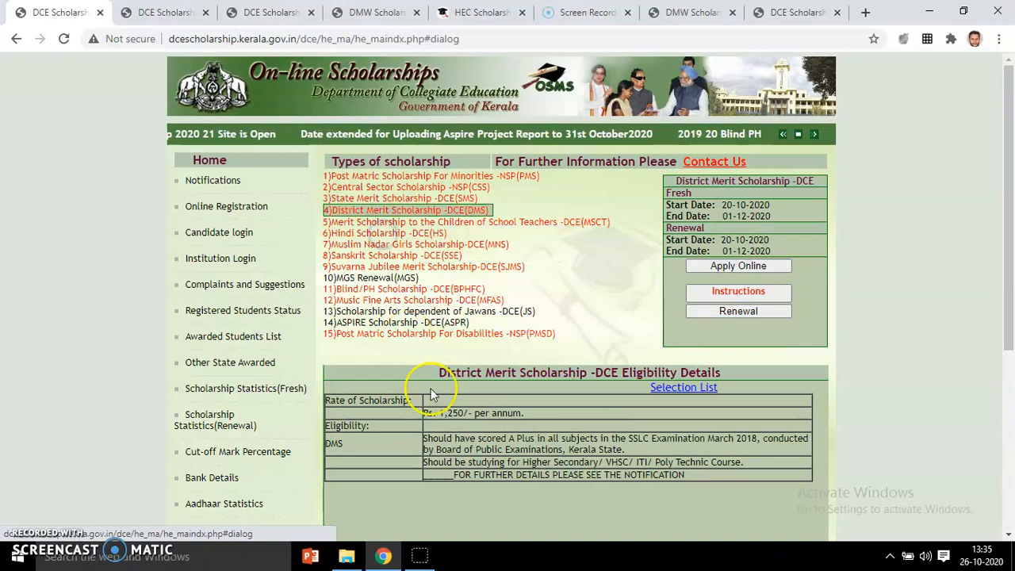
left_click(386, 236)
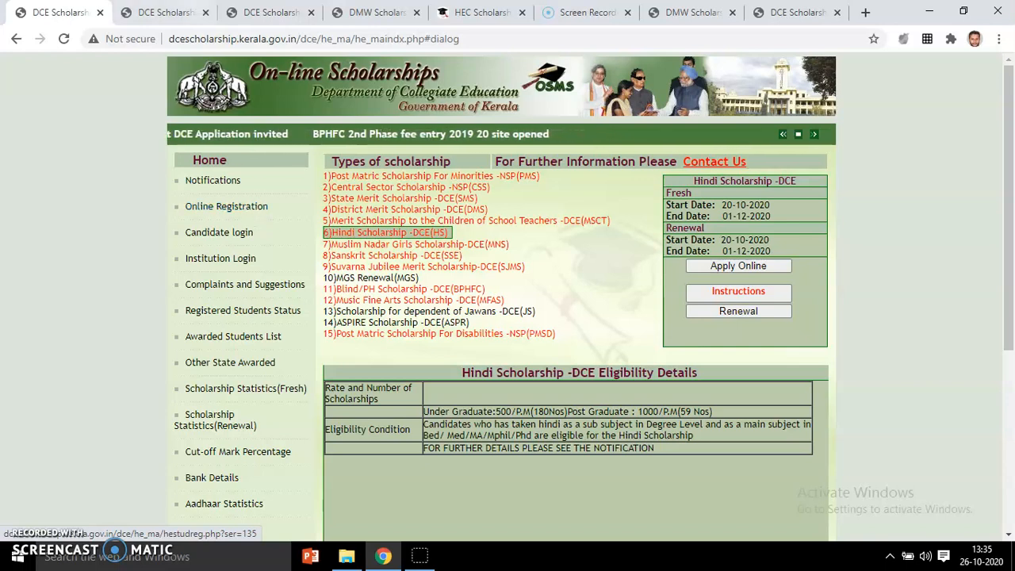
Open the blank student online registration form and dismiss the notice about using SSLC examination details
left_click(175, 11)
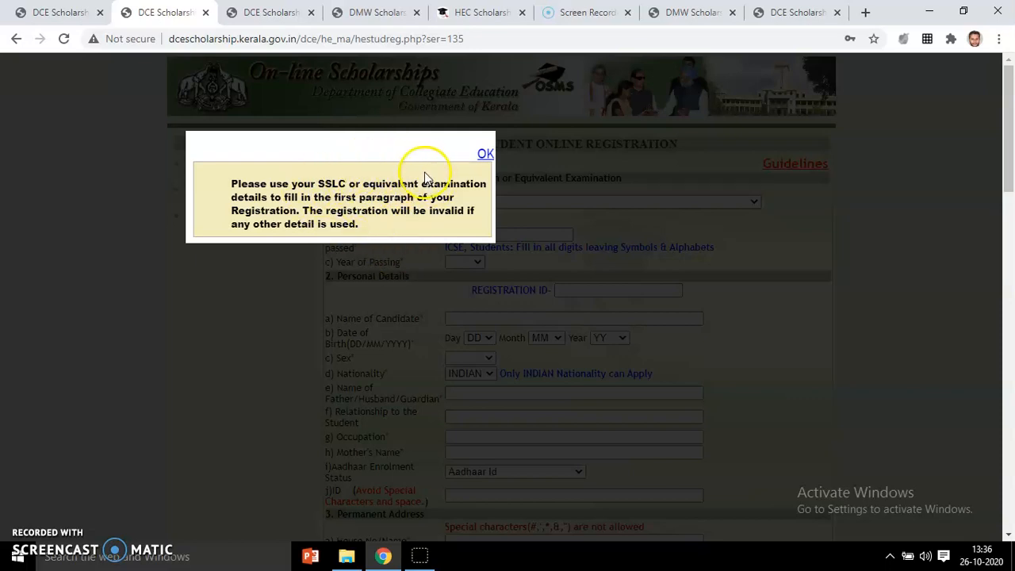
left_click(484, 153)
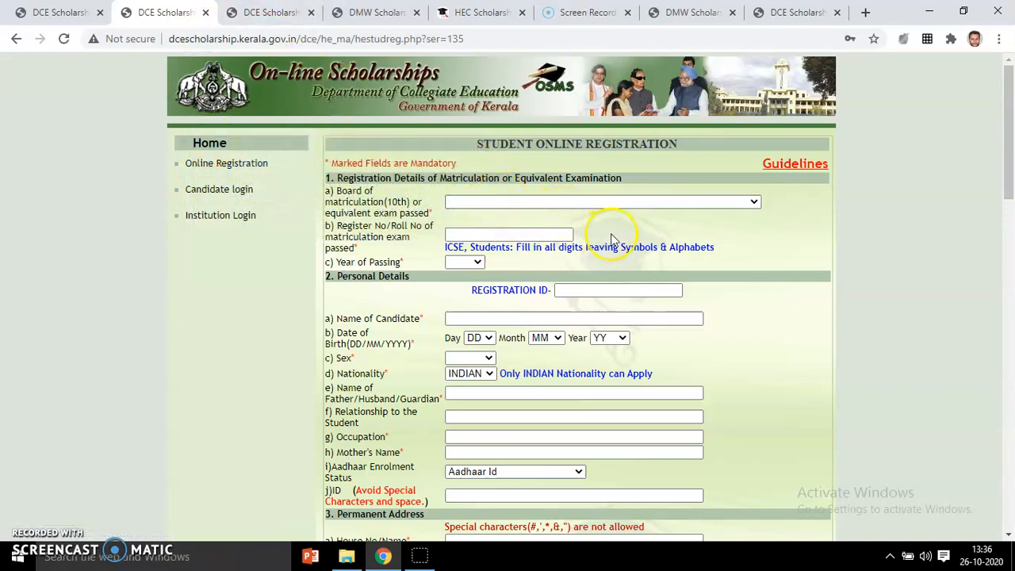
left_click(1010, 140)
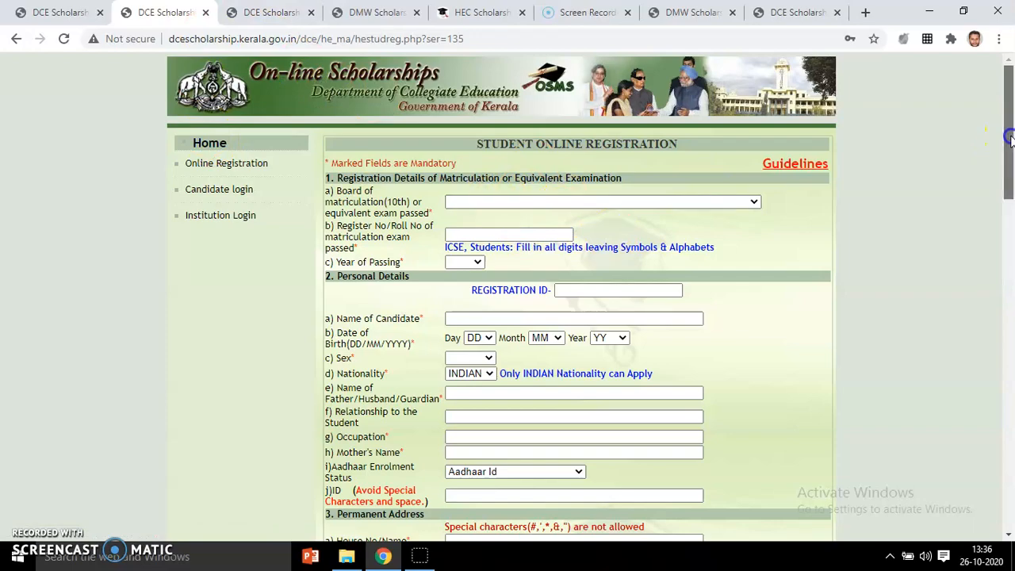
mouse_move(1011, 155)
left_mouse_down()
mouse_move(1011, 447)
mouse_move(1010, 149)
left_mouse_up()
Review the matriculation, personal details and address sections of the partly filled student registration form
left_click(250, 11)
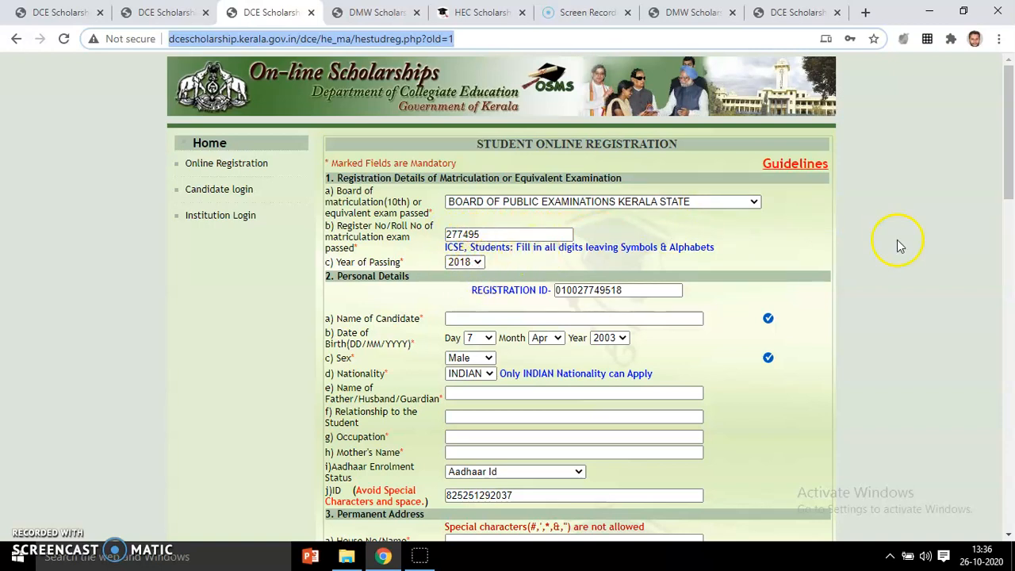
left_click_drag(1007, 113, 1011, 146)
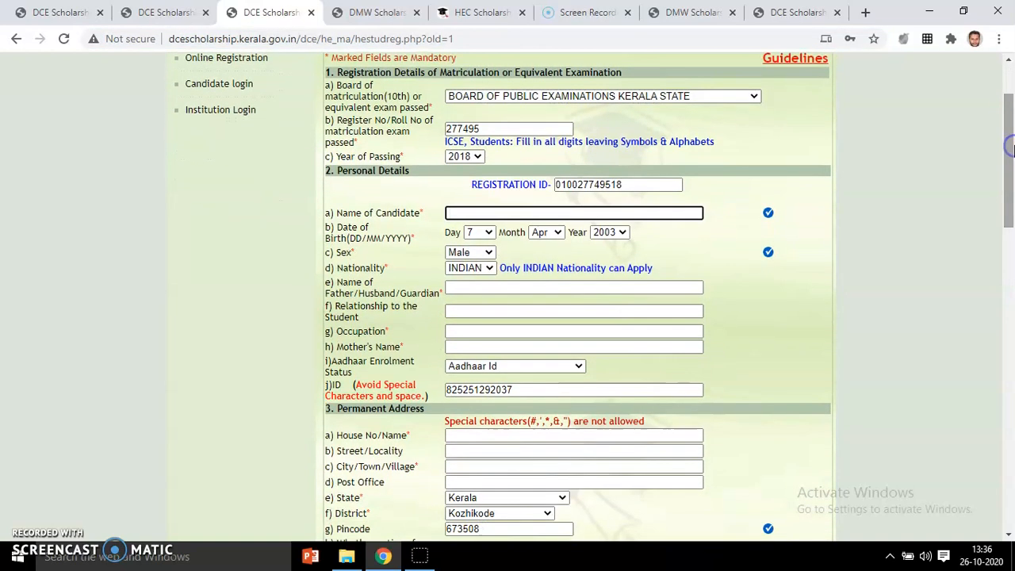
left_click(579, 185)
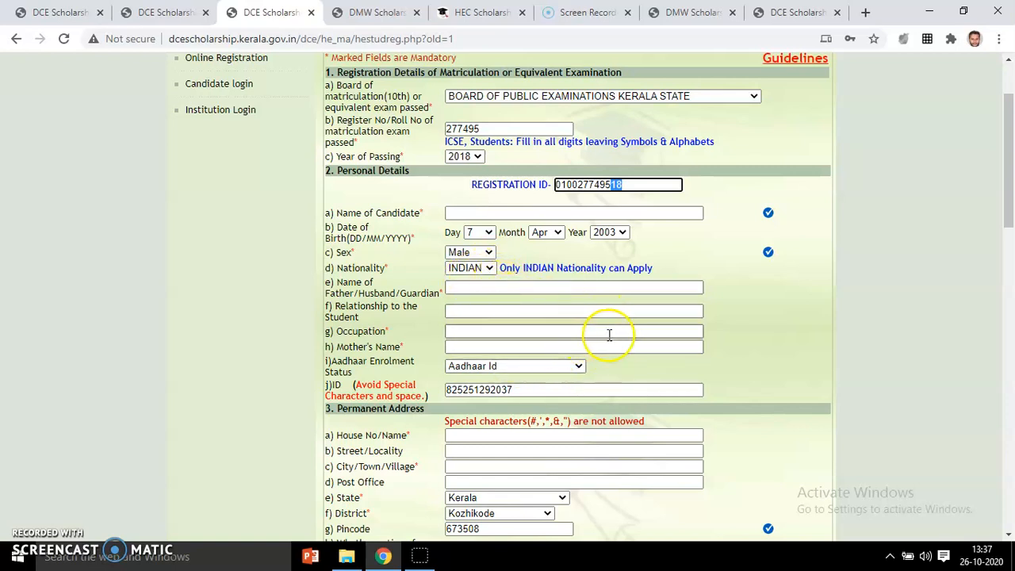
left_click_drag(1011, 228, 1010, 301)
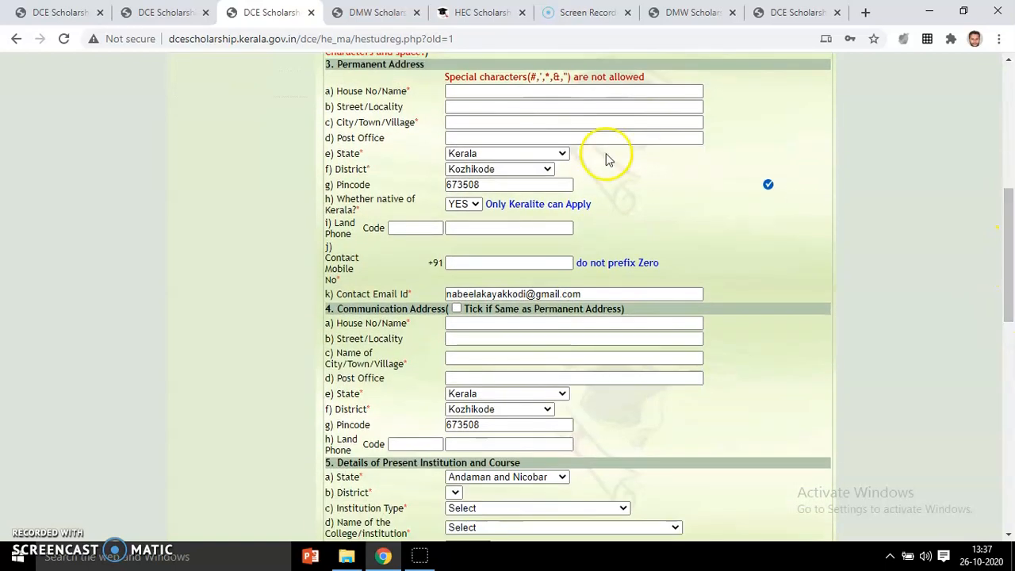
left_click(462, 93)
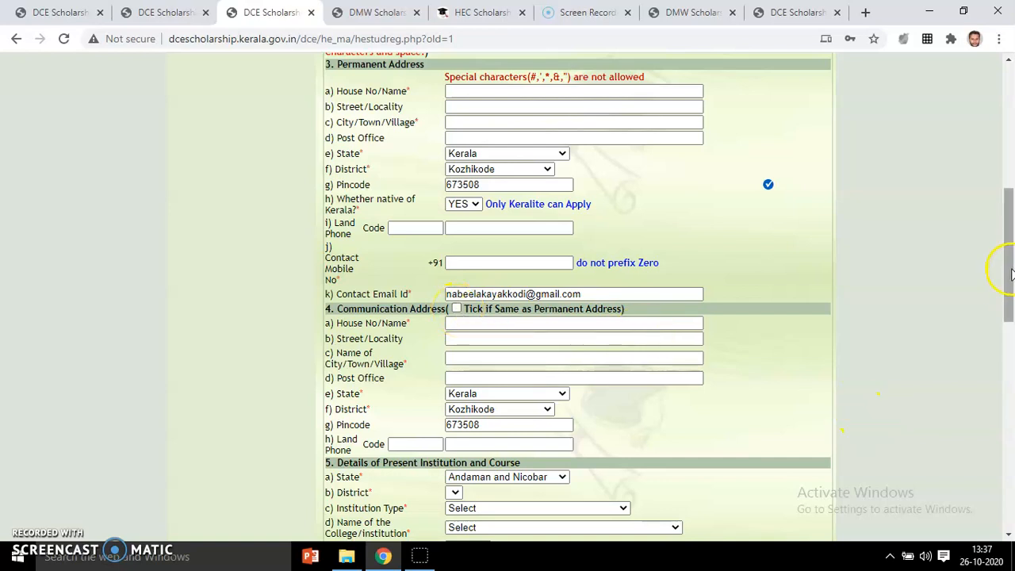
left_click_drag(1011, 270, 1011, 347)
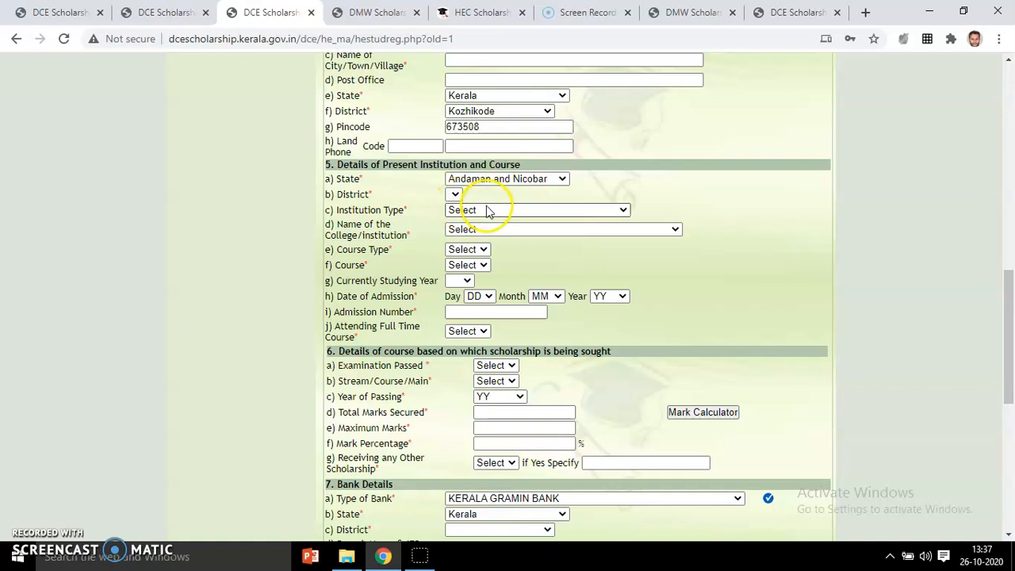
Check the Course Type choices under Present Institution and Course and the Examination Passed choices in the scholarship course section
left_click(485, 250)
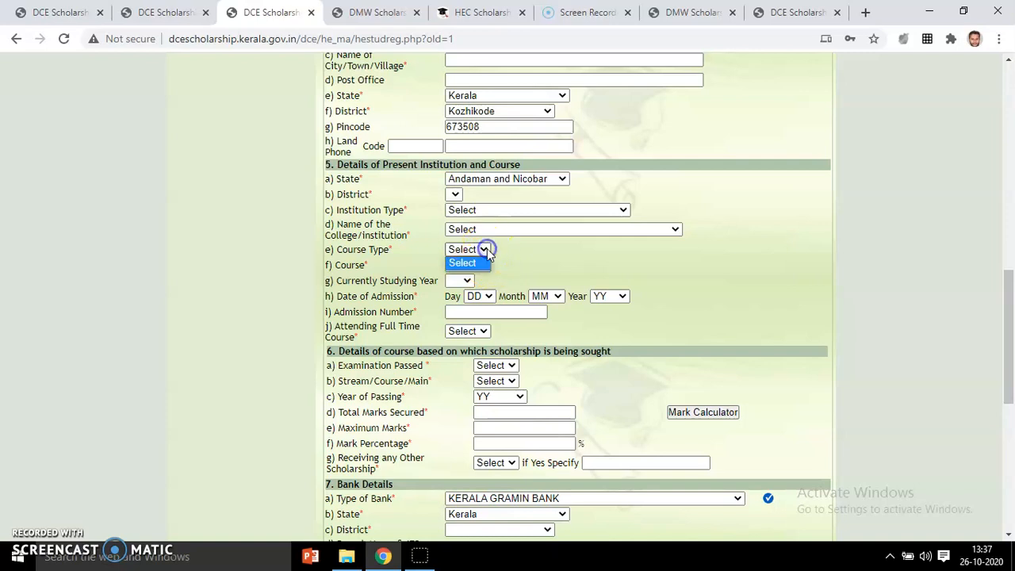
left_click(557, 248)
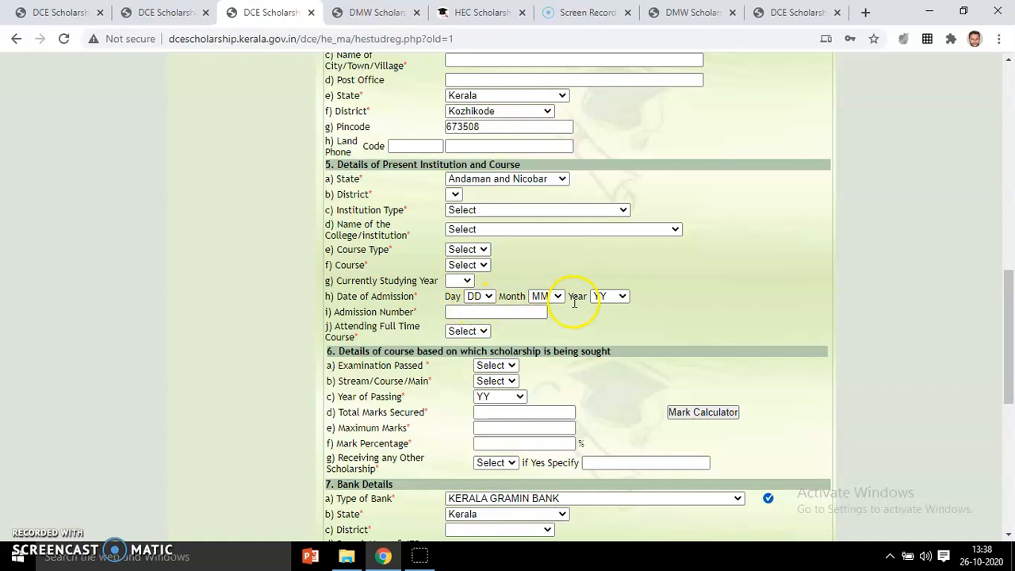
left_click(1010, 297)
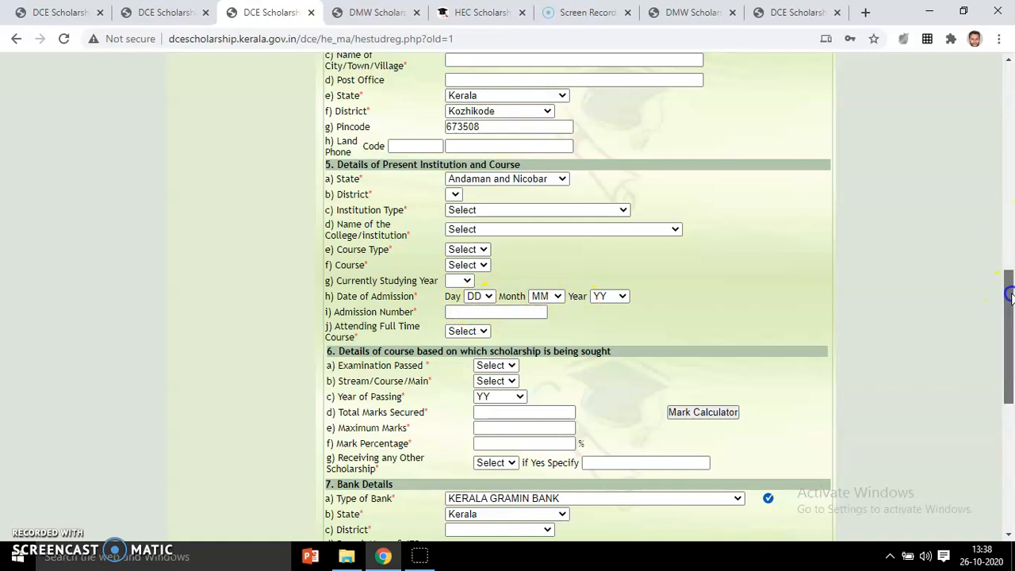
left_click_drag(1011, 297, 1010, 328)
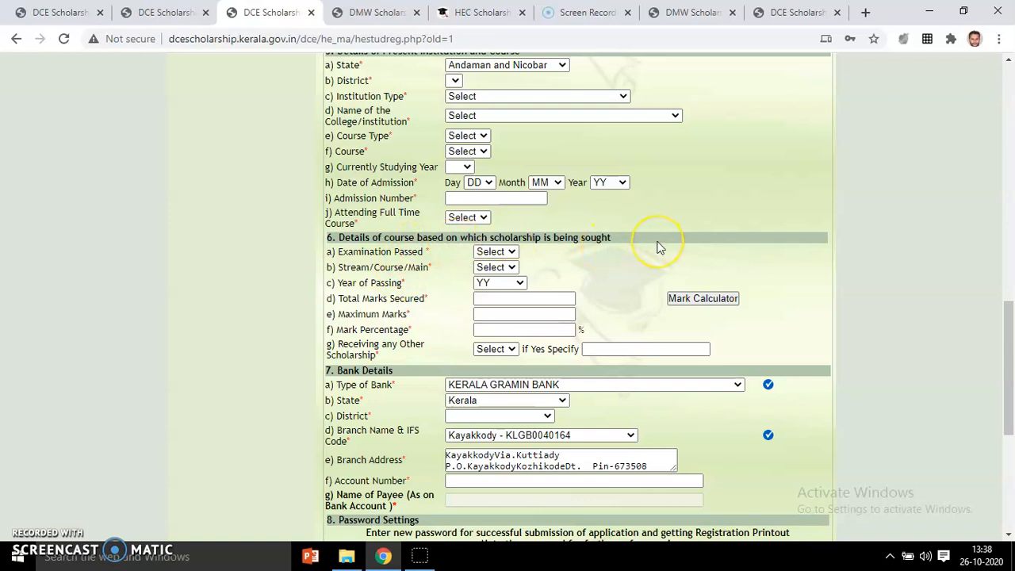
left_click(513, 254)
left_click(496, 264)
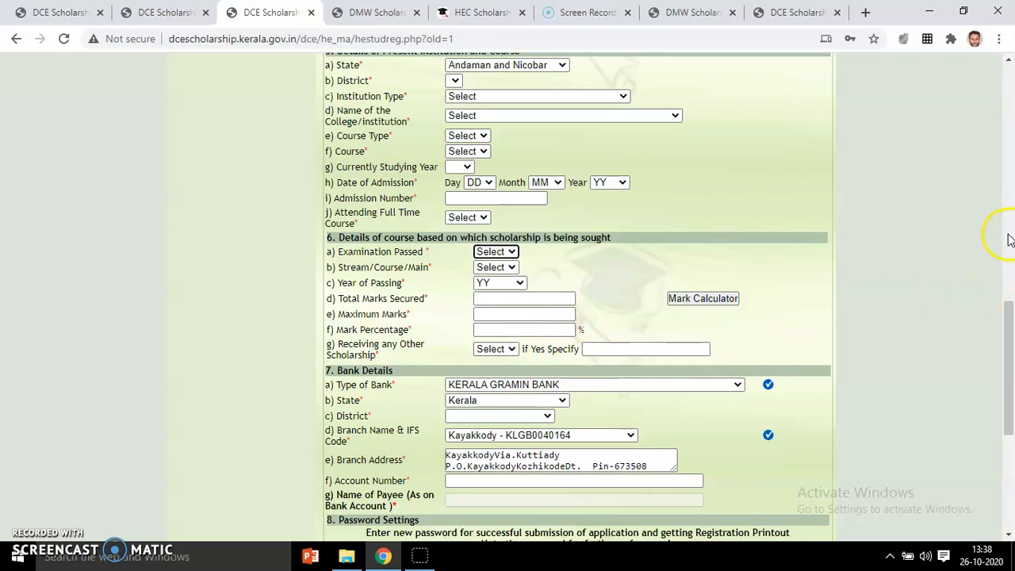
Review the bank details, password settings and declaration sections of the registration form
left_click_drag(1008, 333, 1008, 384)
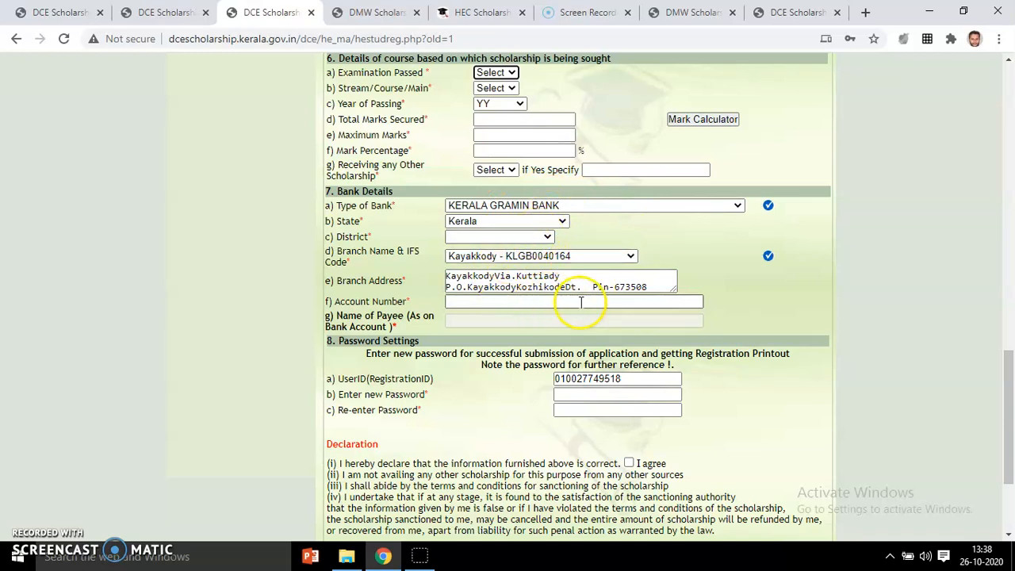
left_click_drag(1010, 387, 1012, 410)
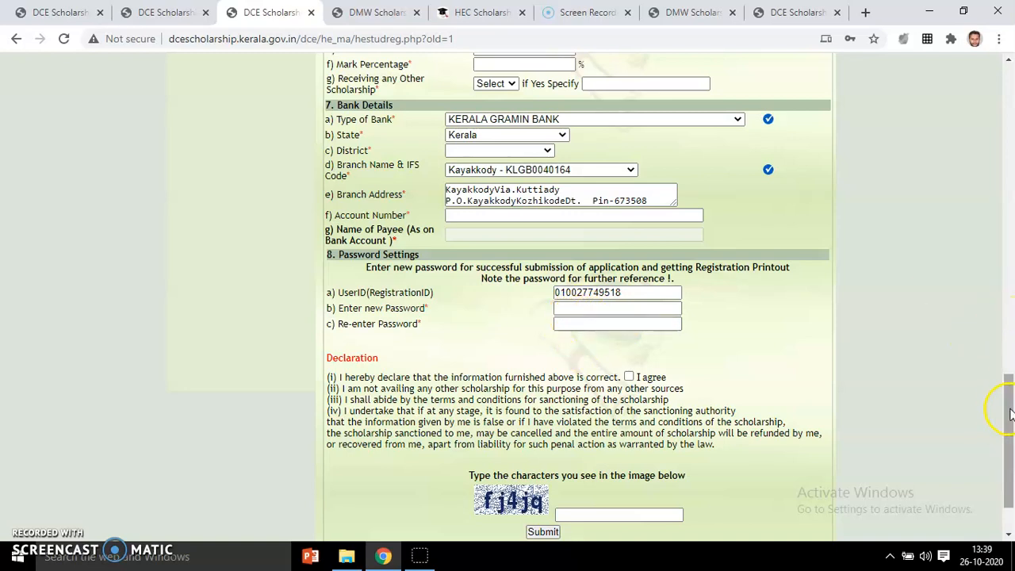
scroll(1009, 472, "down", 2)
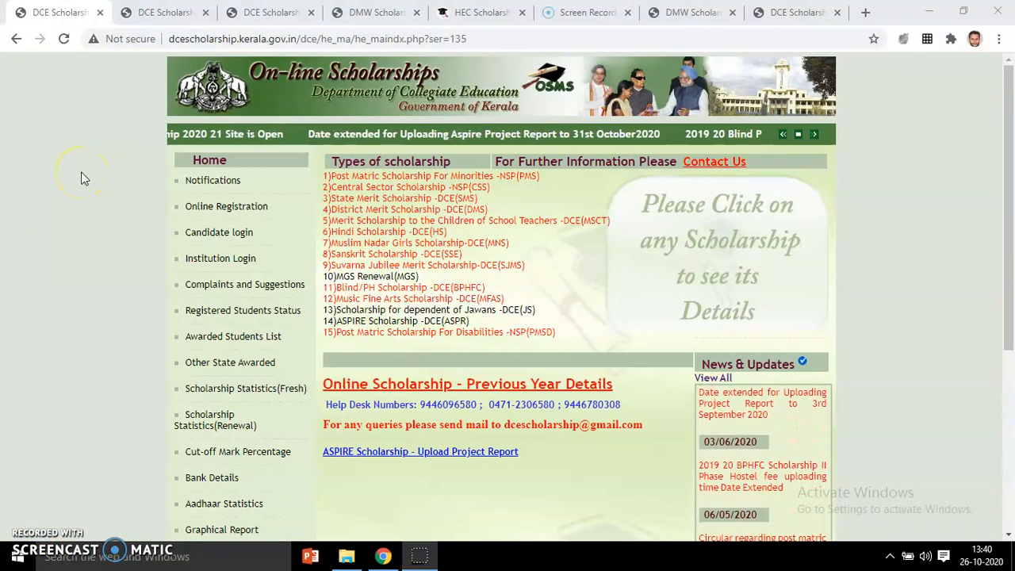
Open the candidate login page and check its Registration ID field and Fresh/Renewal options
left_click(221, 234)
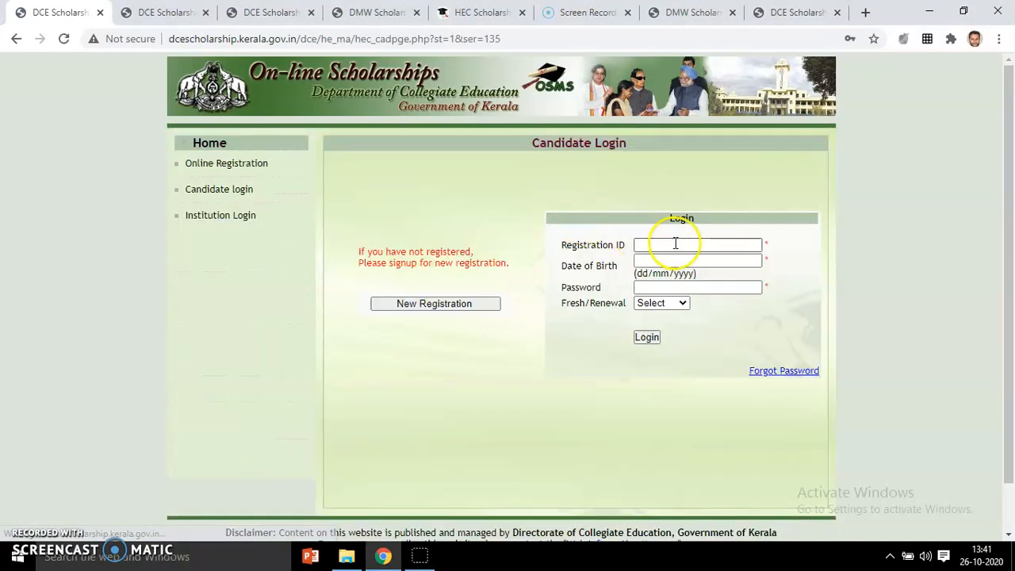
left_click(671, 246)
left_click(874, 220)
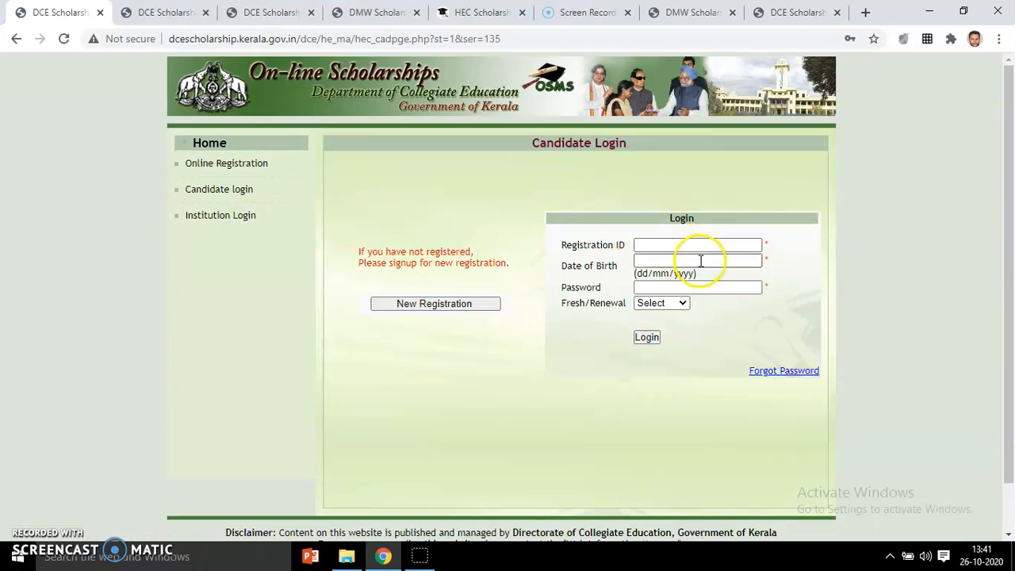
left_click(681, 303)
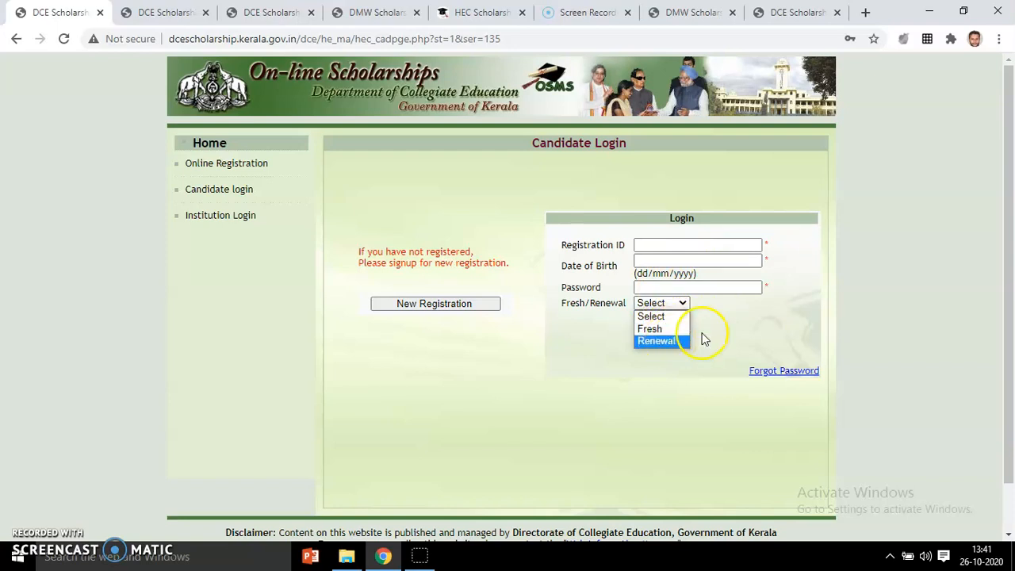
left_click(671, 341)
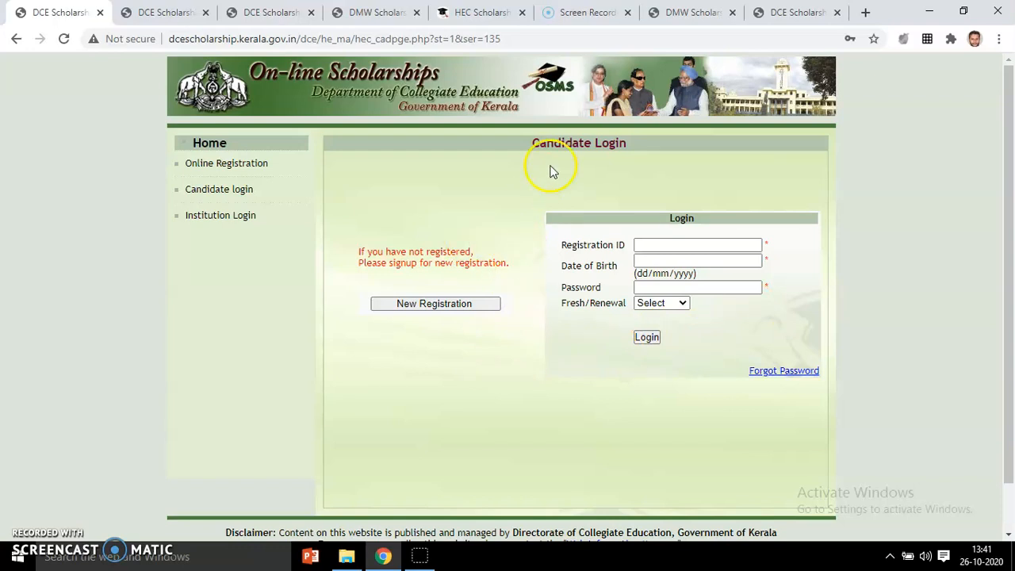
View the SMS application form in the logged-in candidate's account and try to open the DMS application
left_click(792, 12)
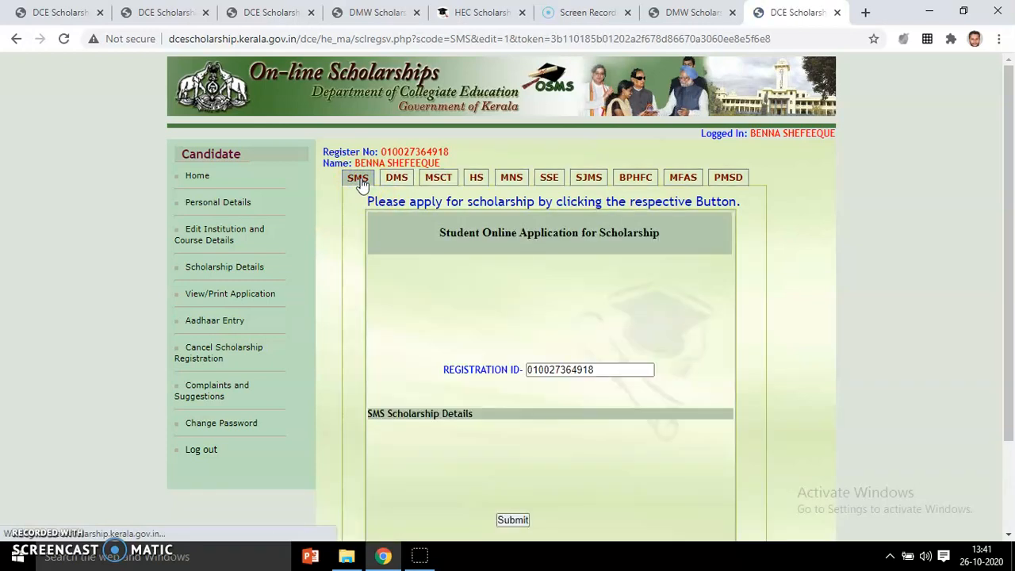
mouse_move(1011, 163)
left_mouse_down()
mouse_move(1012, 255)
mouse_move(1000, 159)
left_mouse_up()
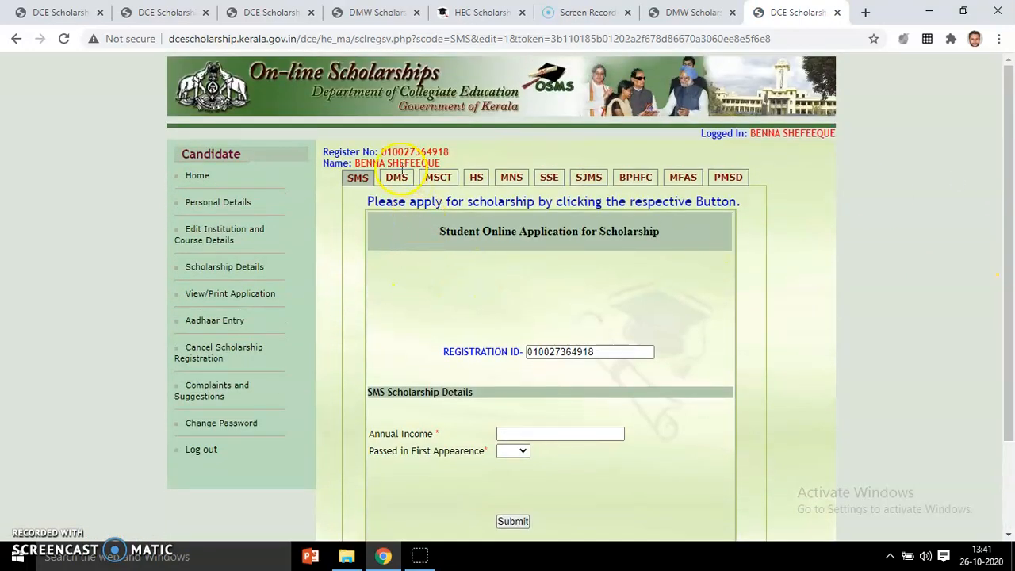
left_click(397, 179)
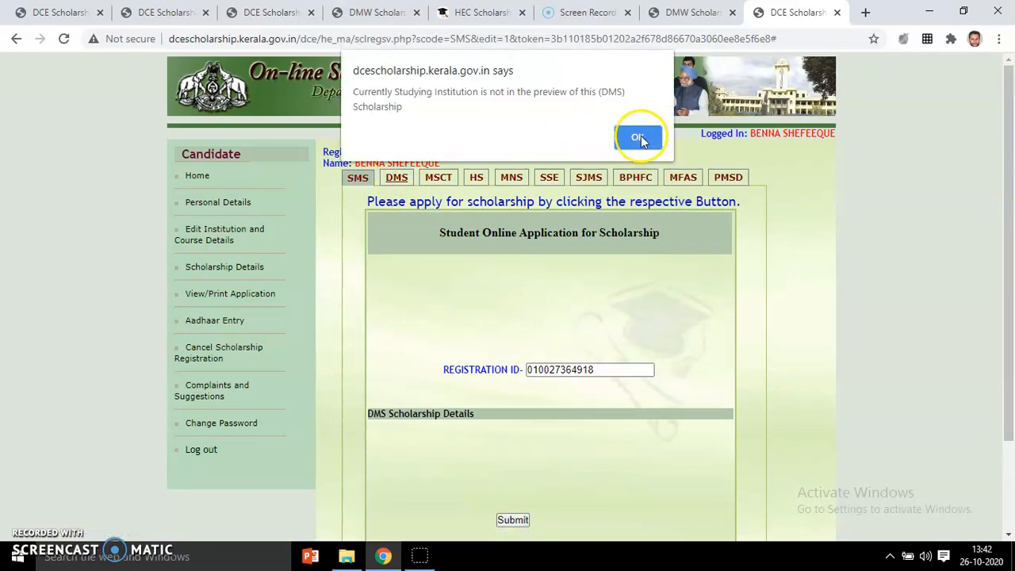
left_click(641, 138)
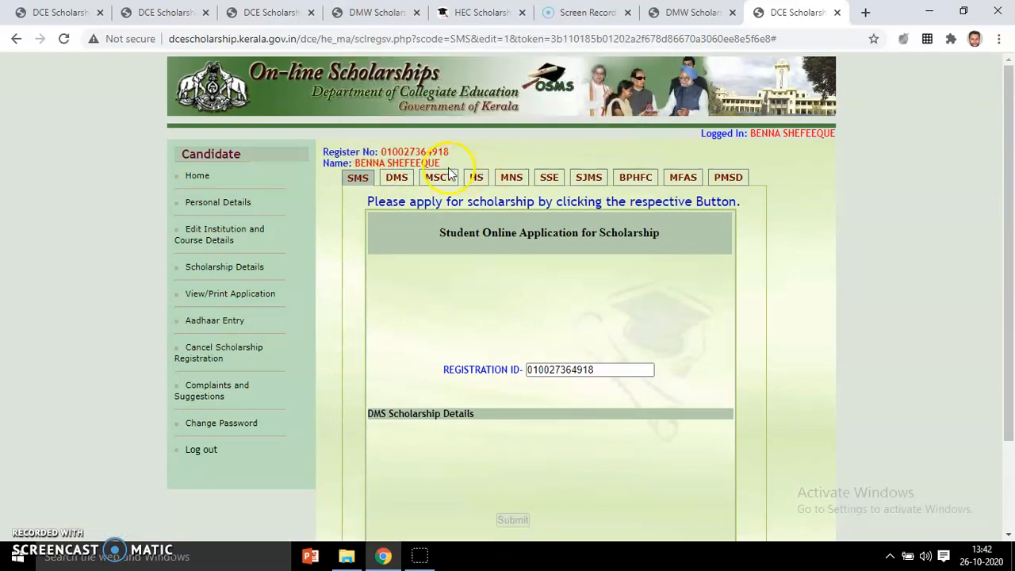
View the HS and SJMS scholarship application forms and the candidate's application print page
left_click(479, 179)
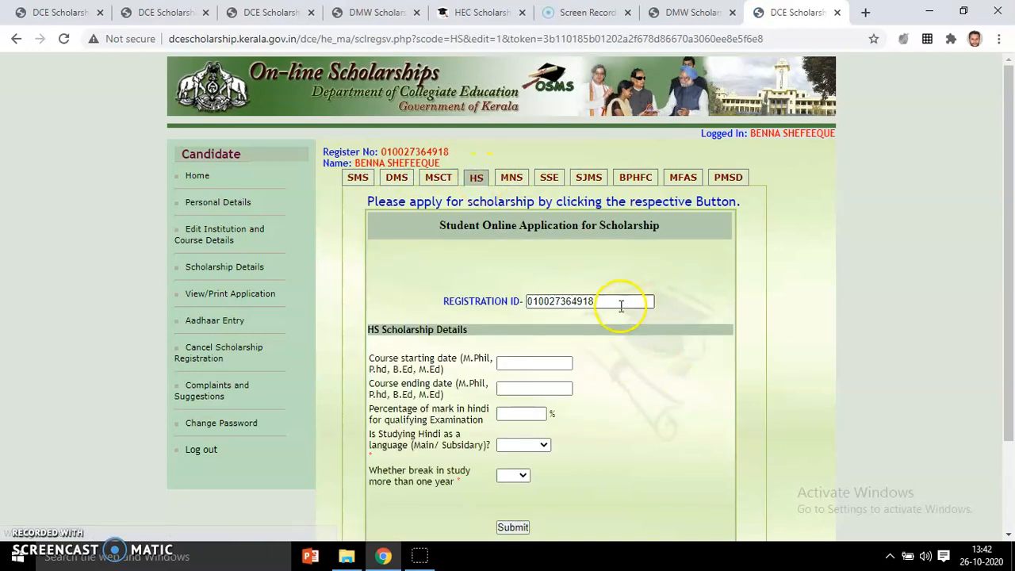
mouse_move(1006, 201)
left_mouse_down()
mouse_move(1008, 288)
mouse_move(1005, 218)
left_mouse_up()
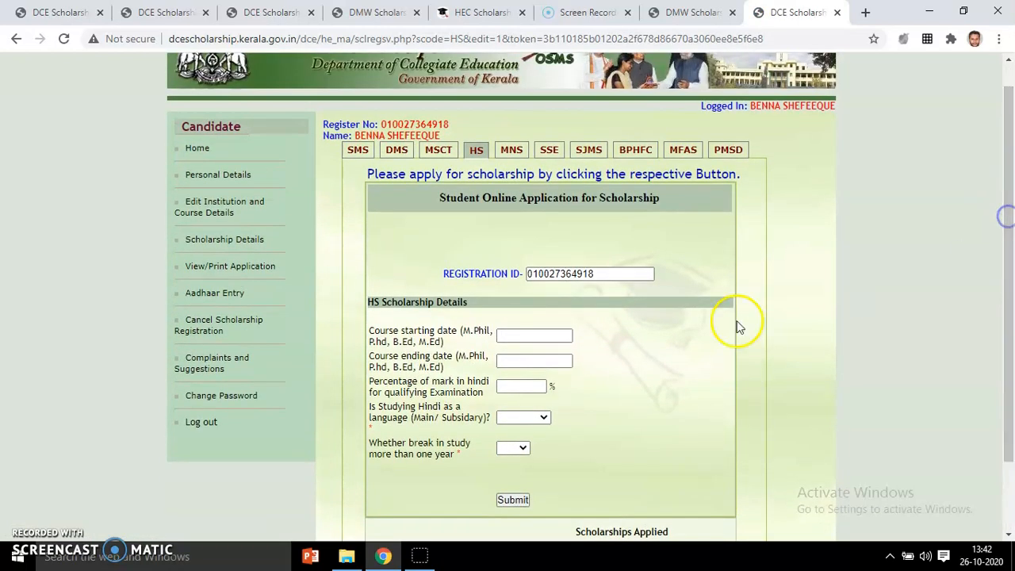
left_click(589, 151)
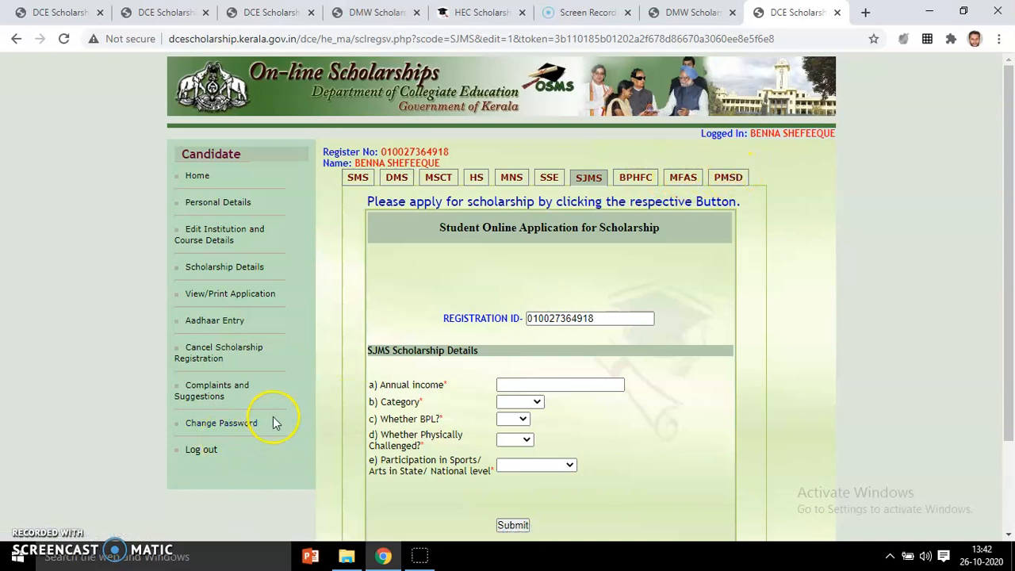
left_click(233, 299)
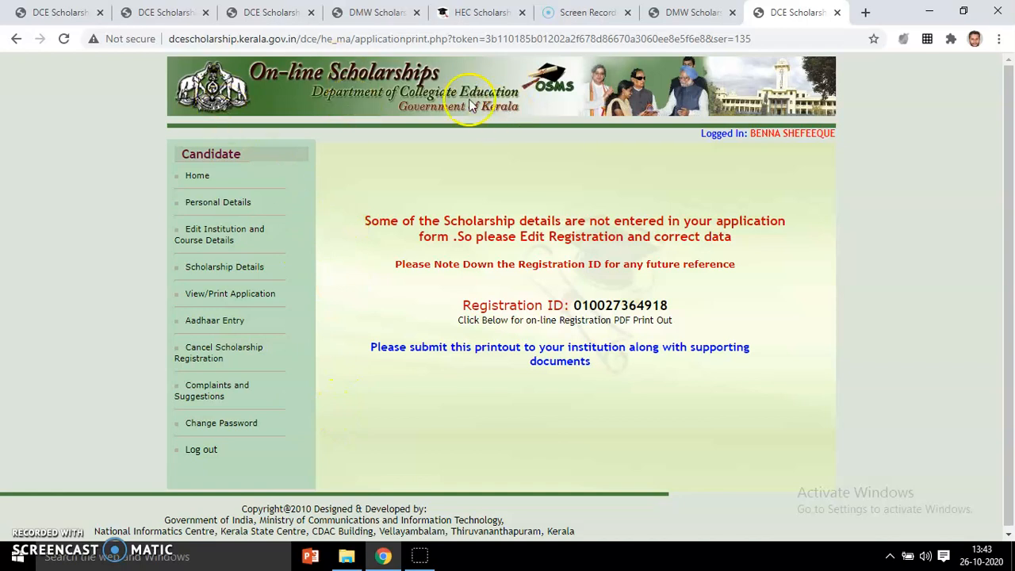
Switch to the Minority Welfare Scholarships page and look over its types of scholarship
left_click(173, 15)
left_click(380, 12)
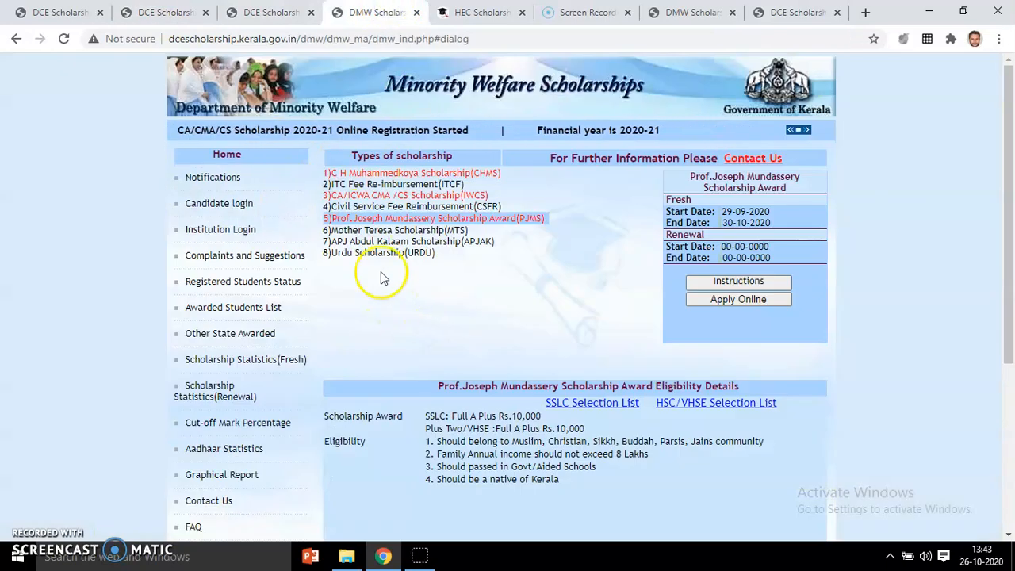
mouse_move(402, 177)
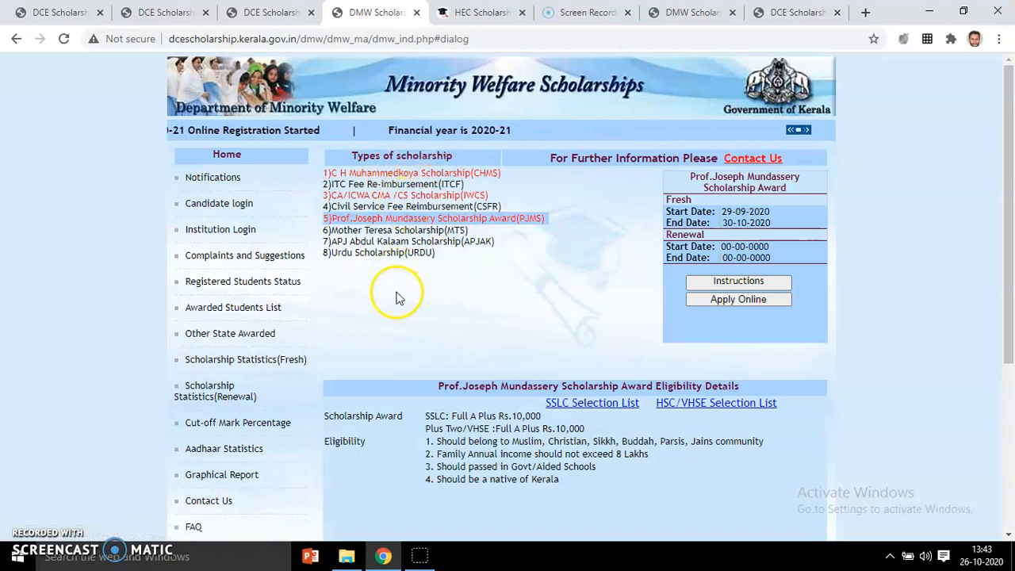
Open the PJMS application form from the scholarship details in the logged-in Minority Welfare candidate account and review its fields
mouse_move(387, 230)
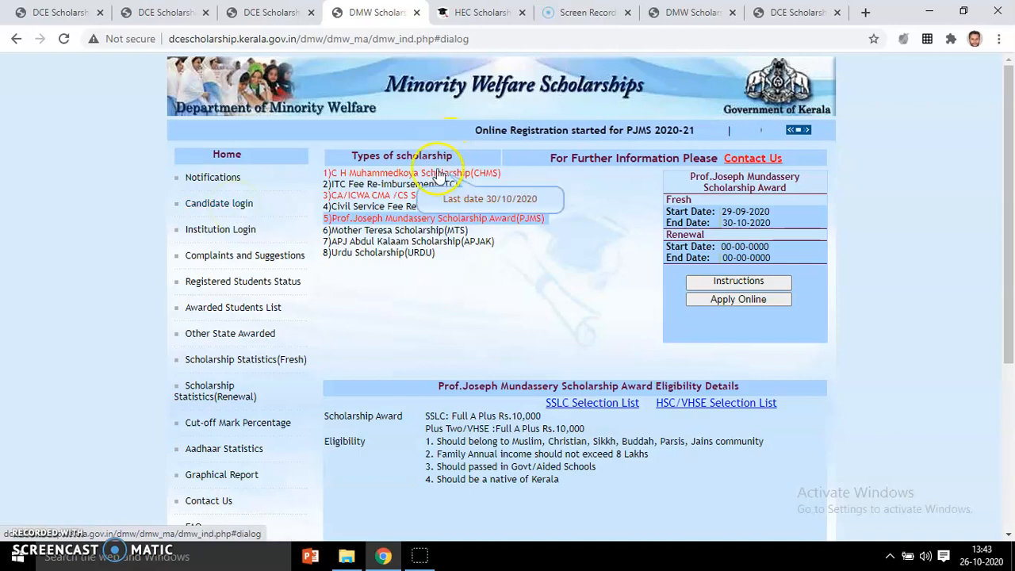
left_click(697, 12)
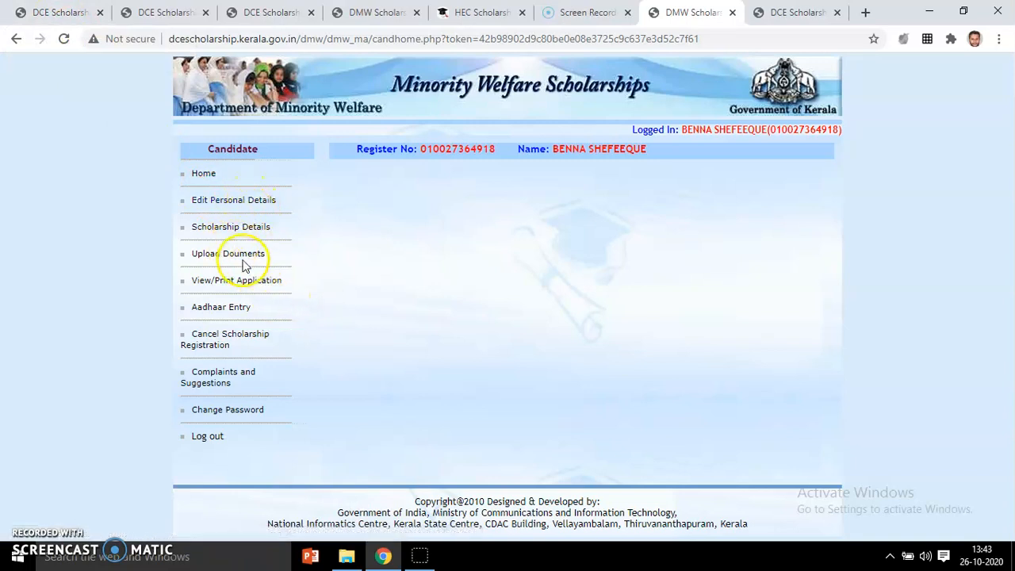
left_click(243, 230)
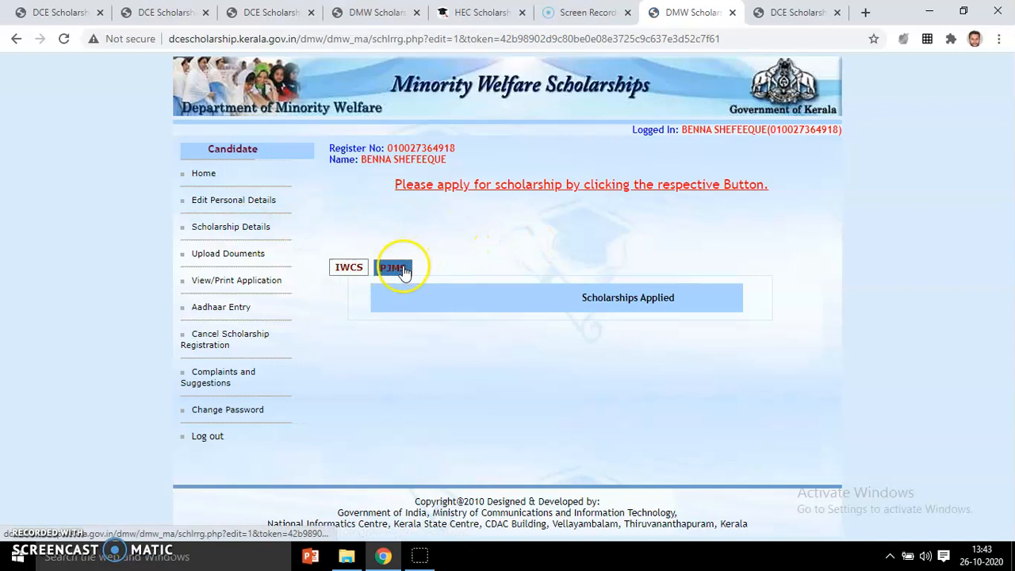
left_click(403, 268)
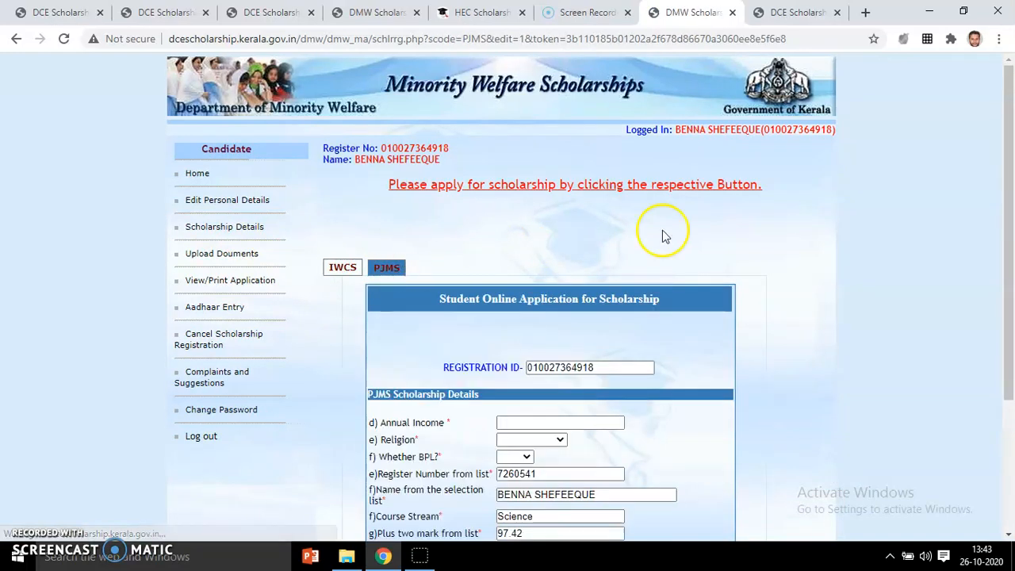
left_click_drag(1009, 158, 1009, 285)
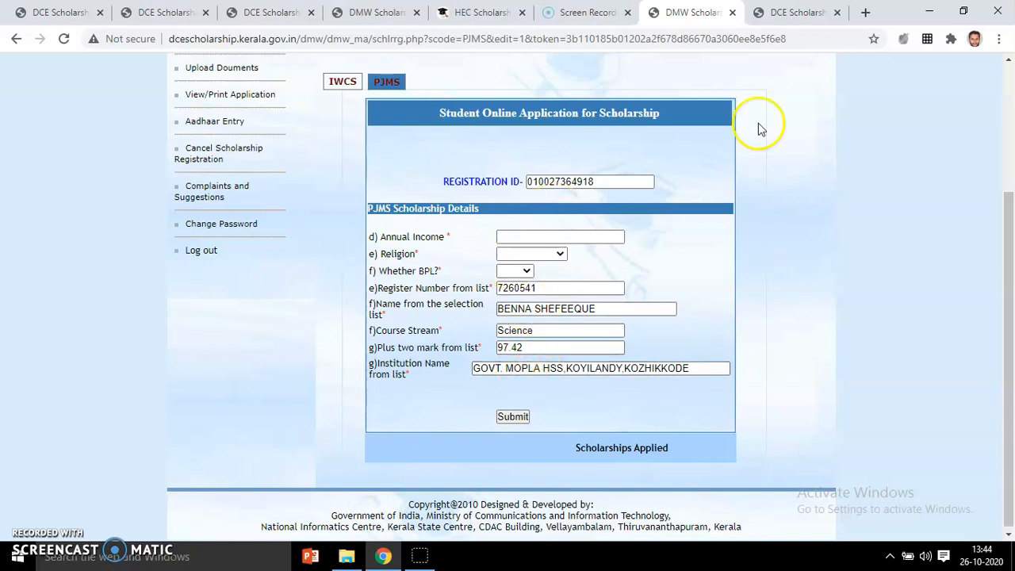
left_click_drag(1000, 212, 1010, 68)
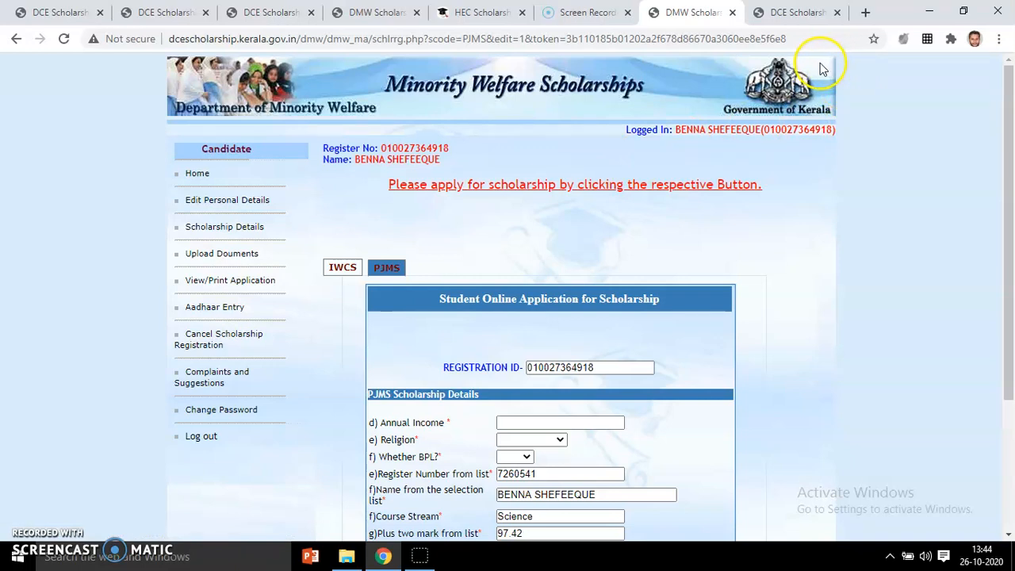
Switch to the Higher Education Scholarship page and look over its scholarship details and login options
left_click(465, 14)
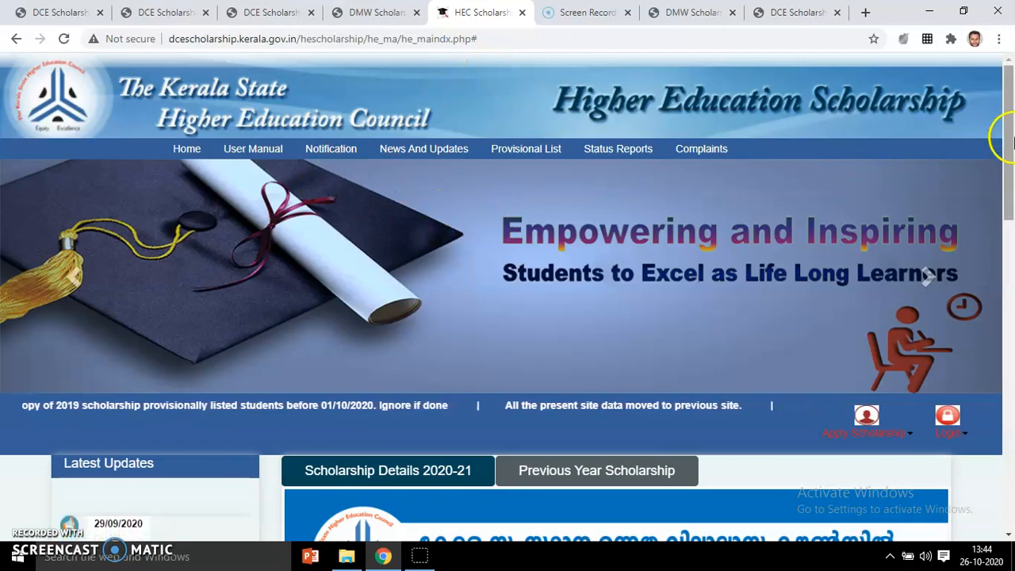
left_click_drag(1005, 141, 997, 232)
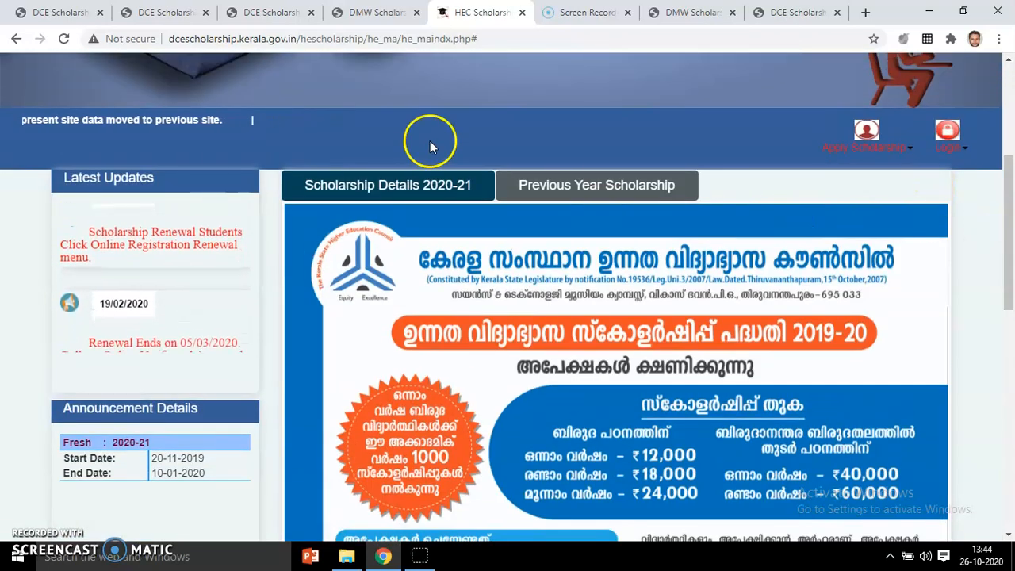
mouse_move(841, 162)
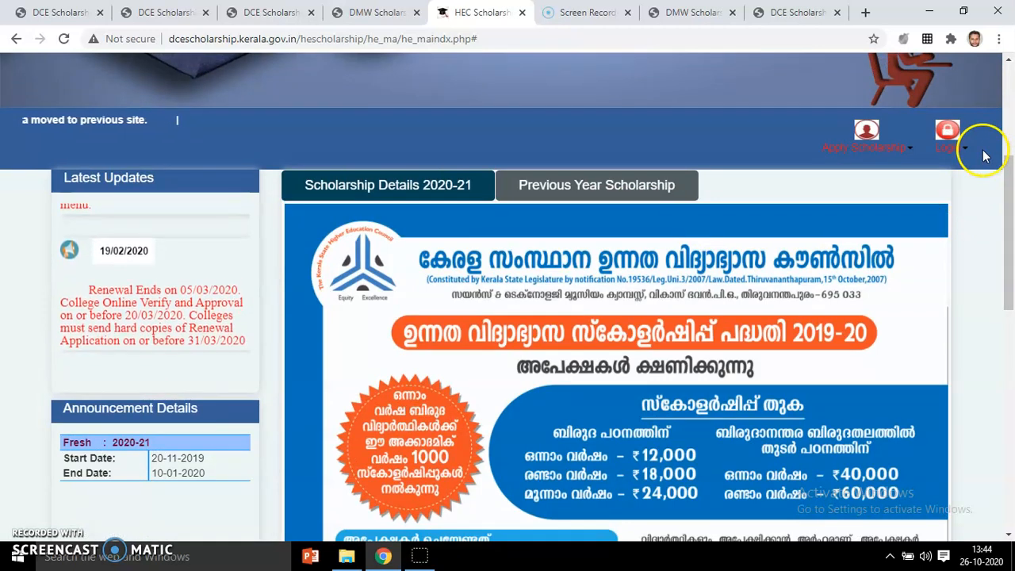
mouse_move(976, 159)
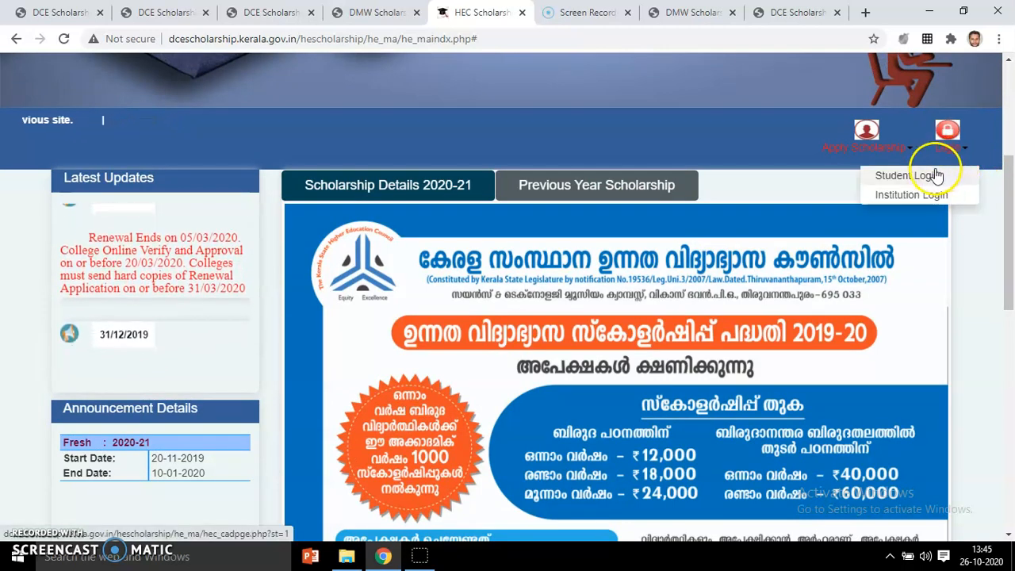
View the DCE candidate login page, then open the Higher Education Scholarship student login and check its applicant login fields
left_click(69, 12)
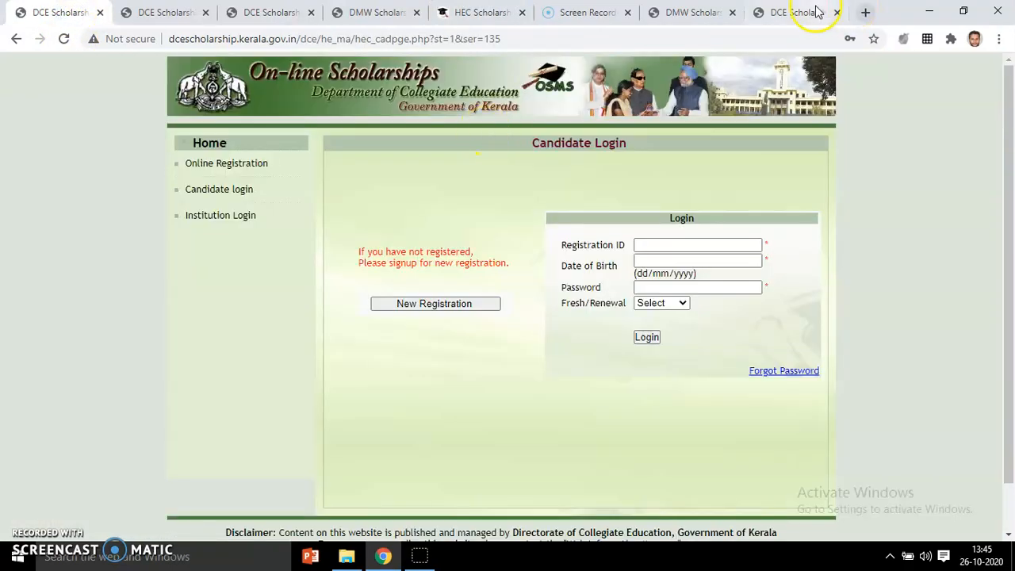
left_click(466, 14)
mouse_move(951, 136)
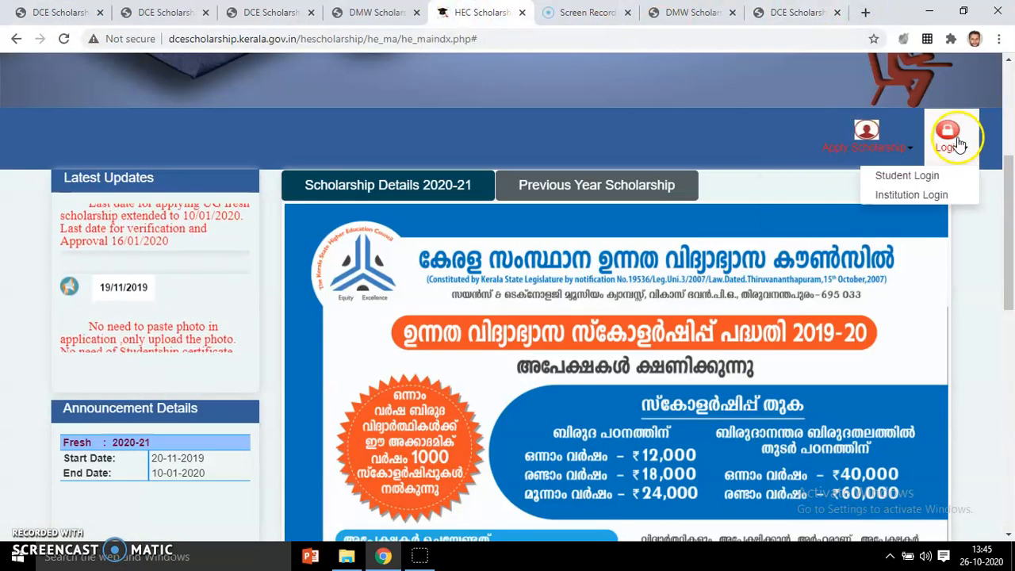
left_click(926, 182)
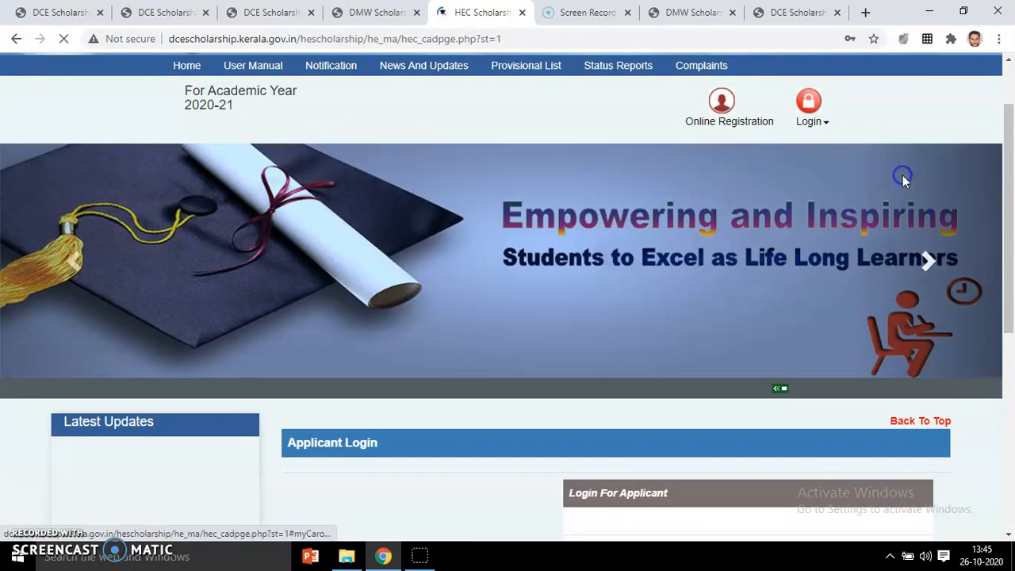
scroll(902, 176, "down", 2)
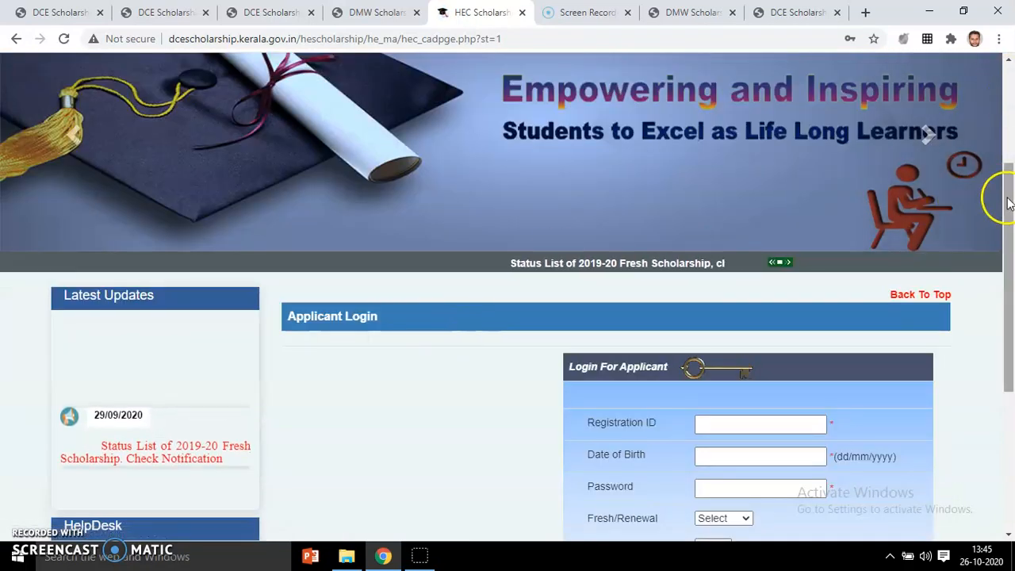
left_click_drag(1008, 199, 1010, 295)
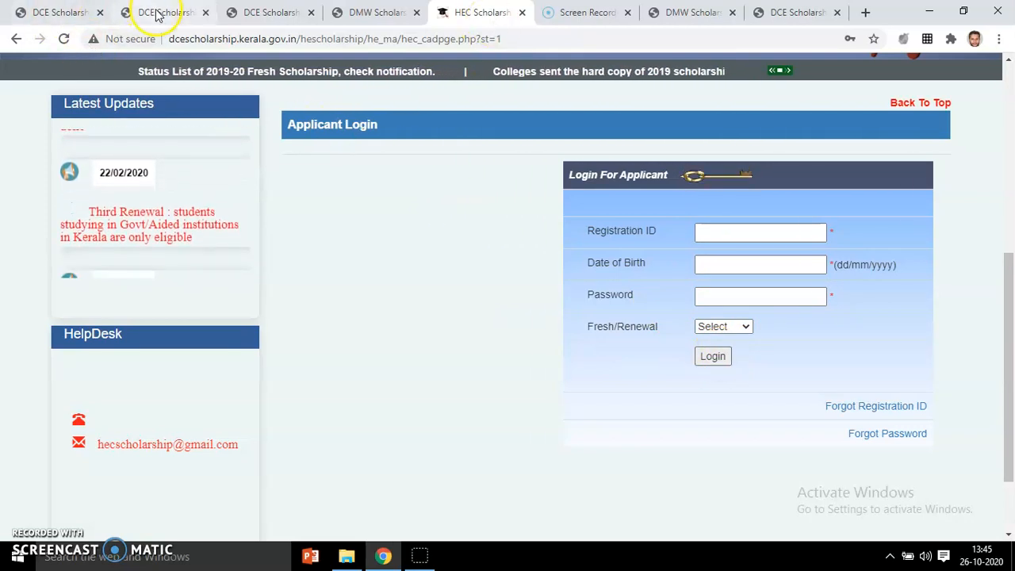
Return to the Minority Welfare Scholarships home page and revisit the PJMS application form in the candidate's account
left_click(363, 15)
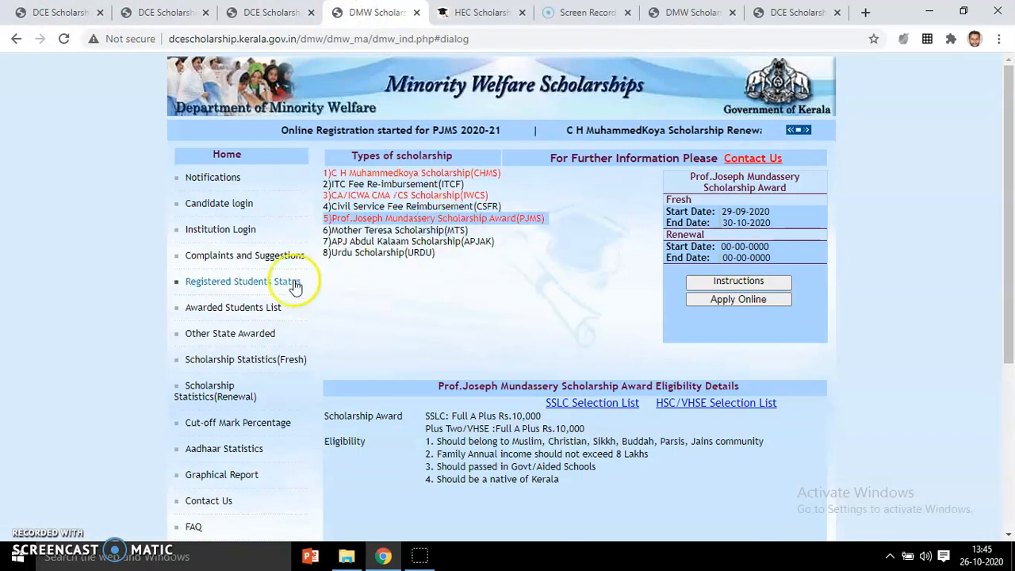
left_click(689, 14)
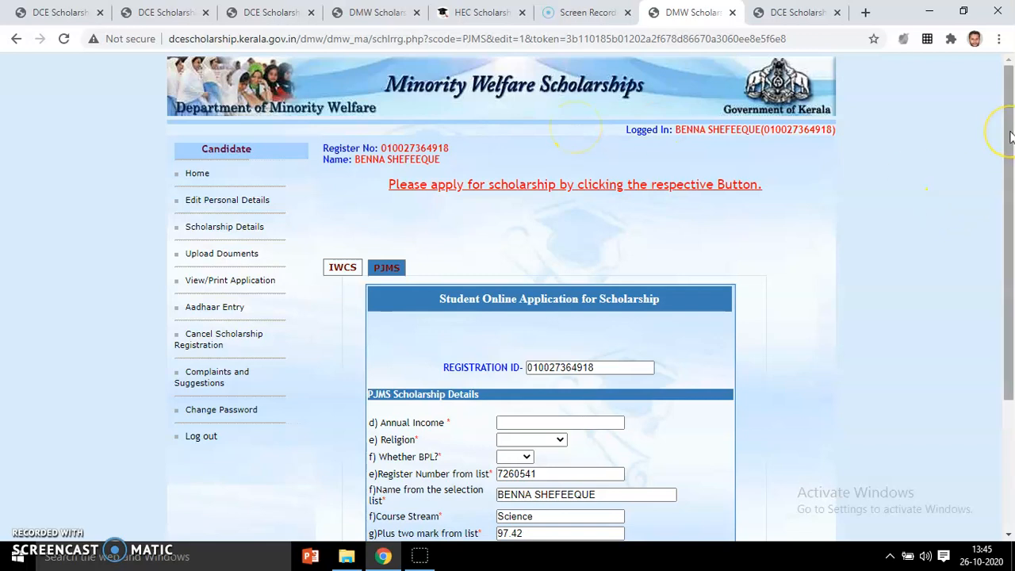
left_click_drag(1009, 146, 1006, 125)
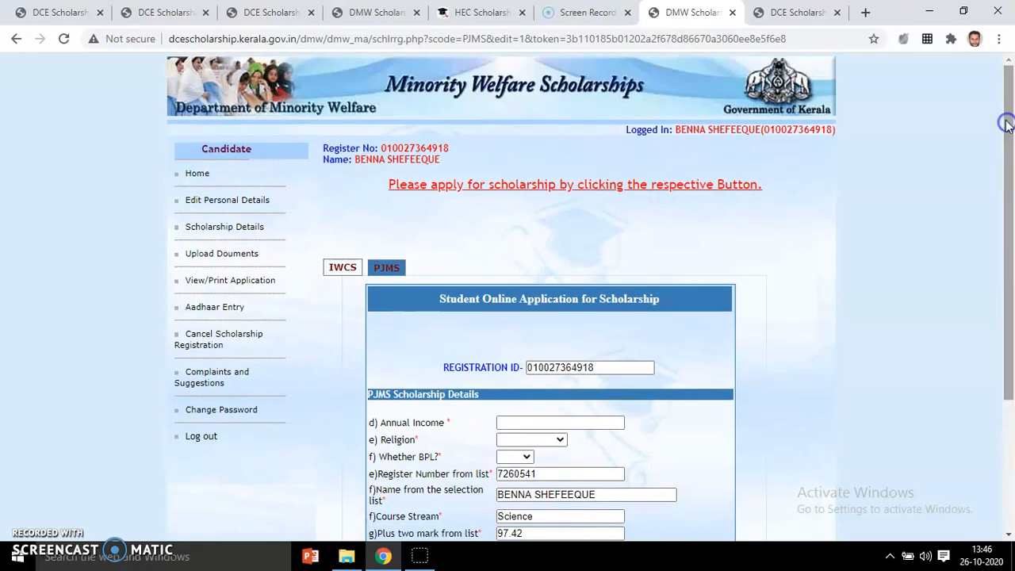